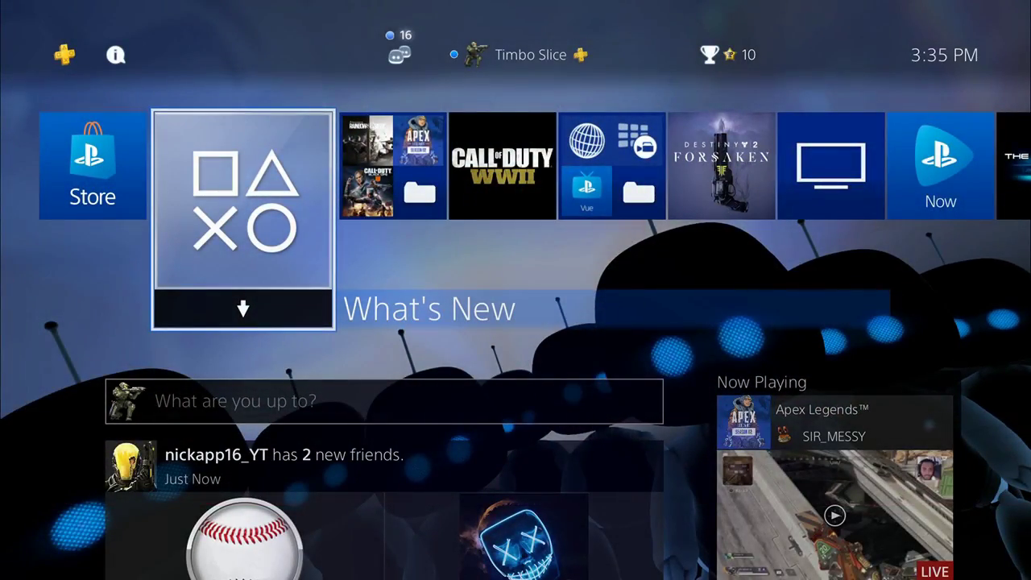
Launch the Capture Gallery from the Library's installed applications.
key("Right")
key("Right")
key("Right")
key("Right")
key("Right")
key("Right")
key("Right")
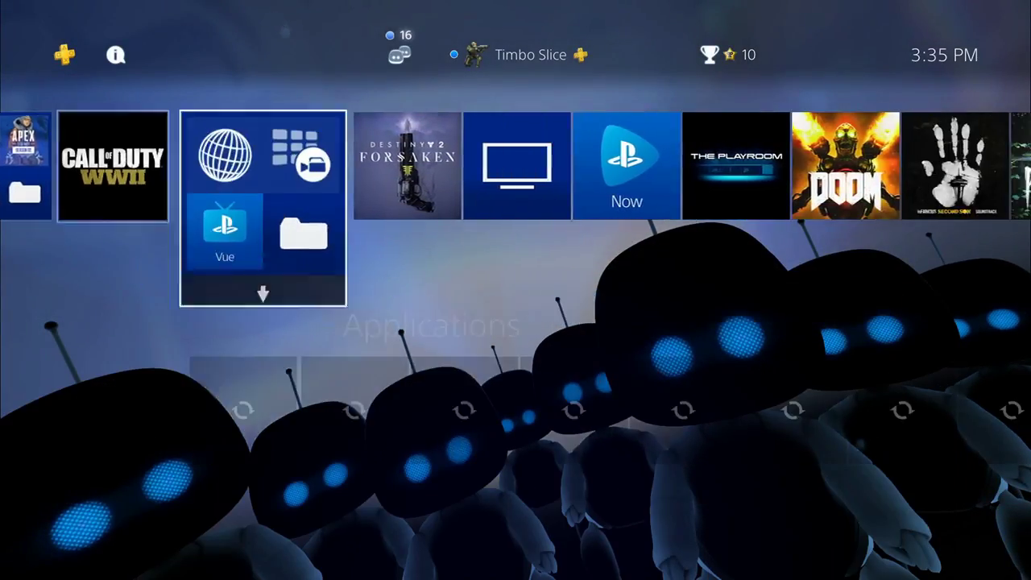
key("Right")
key("Right")
key("Right")
key("Right")
key("Right")
key("Right")
key("Right")
key("Right")
key("Right")
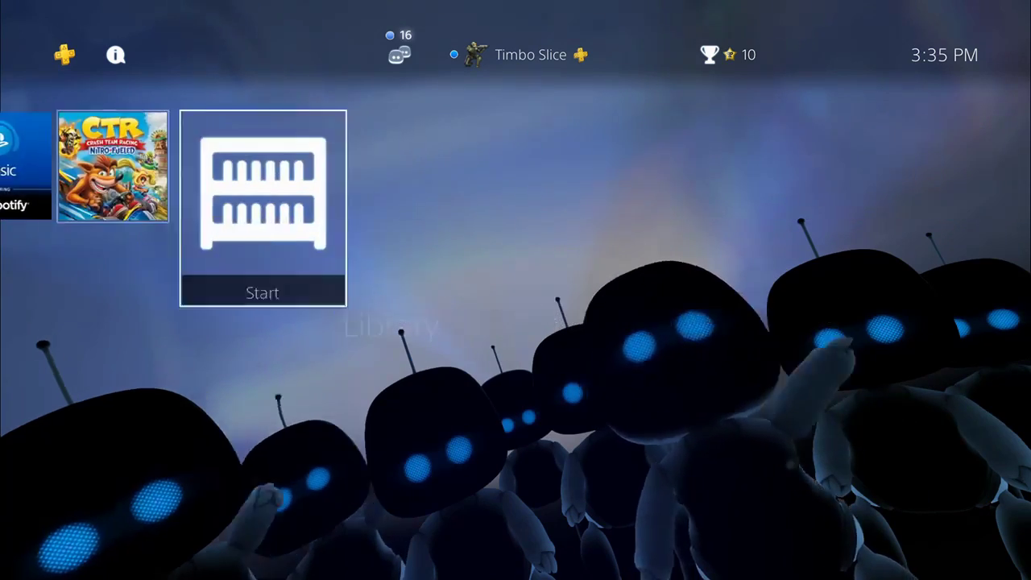
key("Return")
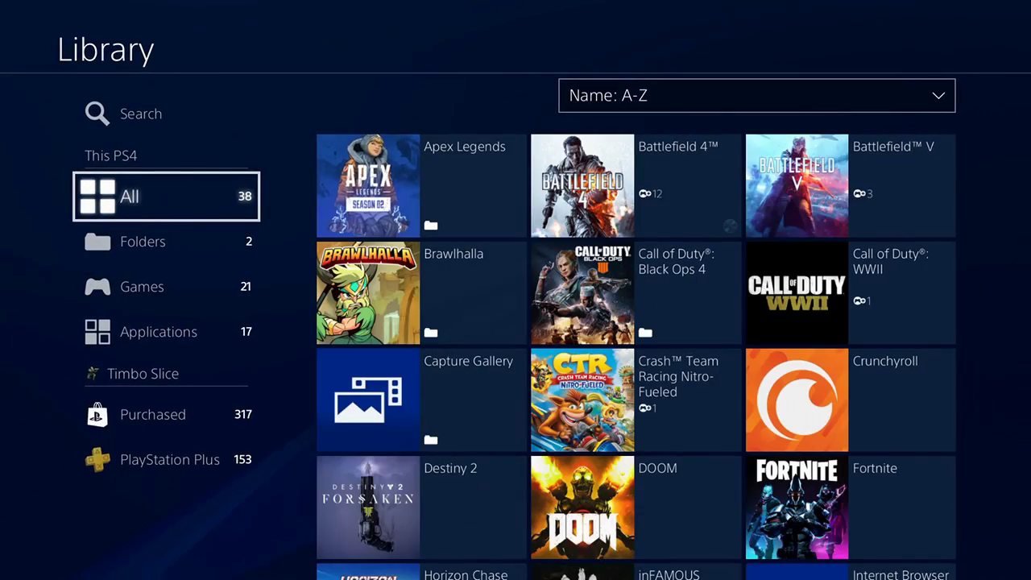
key("Down")
key("Down")
key("Down")
key("Right")
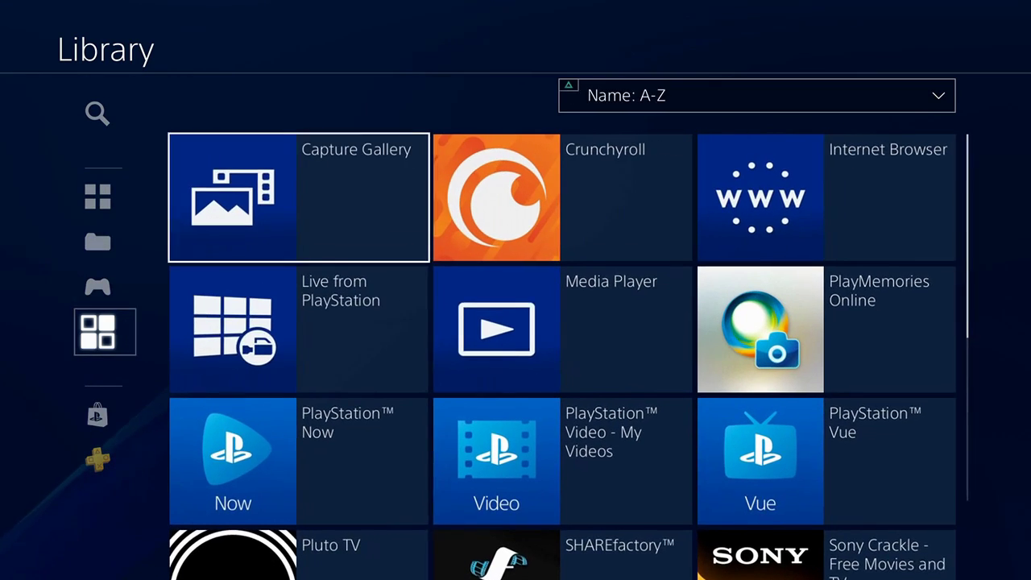
key("Return")
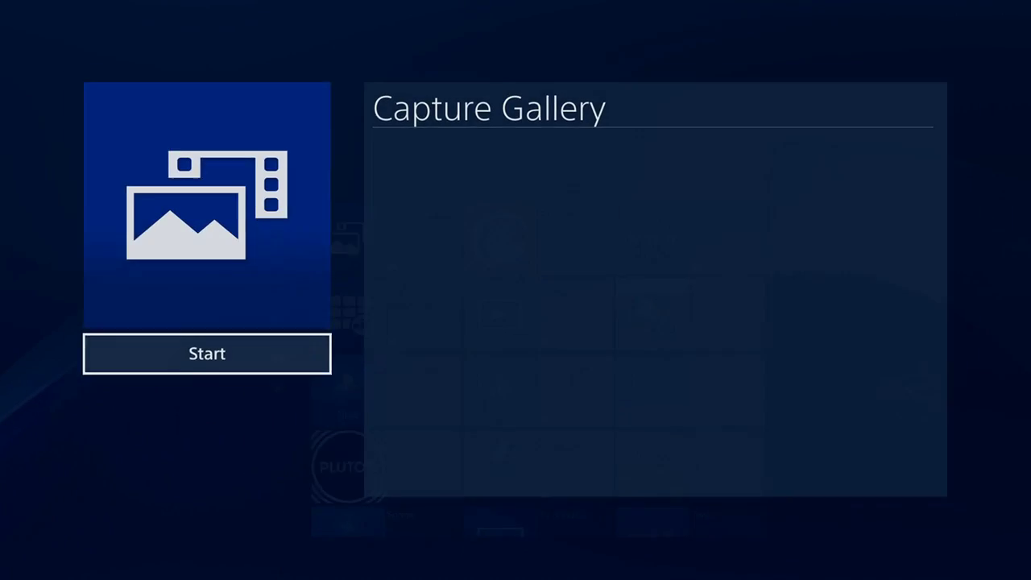
key("Return")
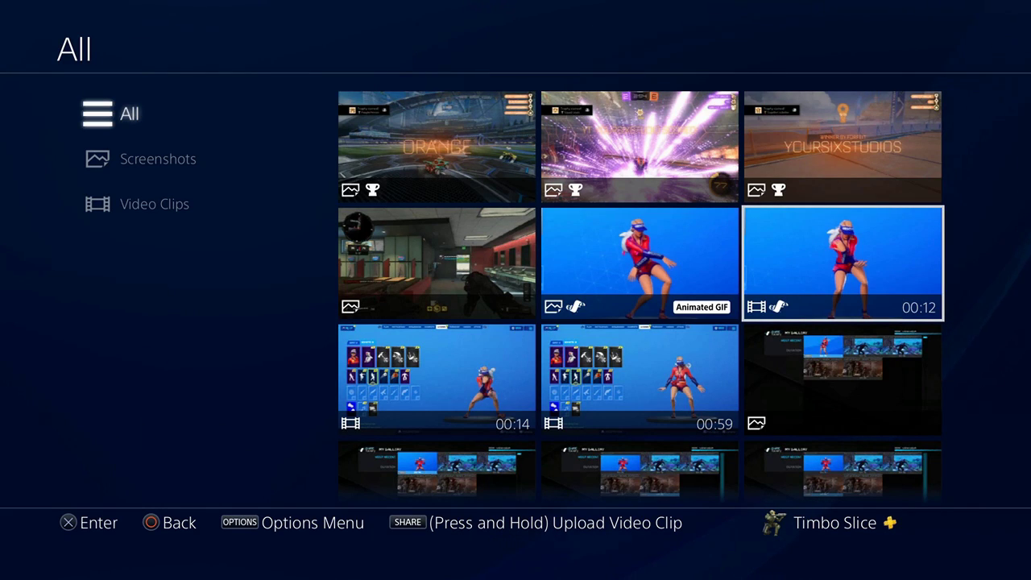
Select the 00:59 Fortnite clip and start sharing it.
key("Down")
key("Left")
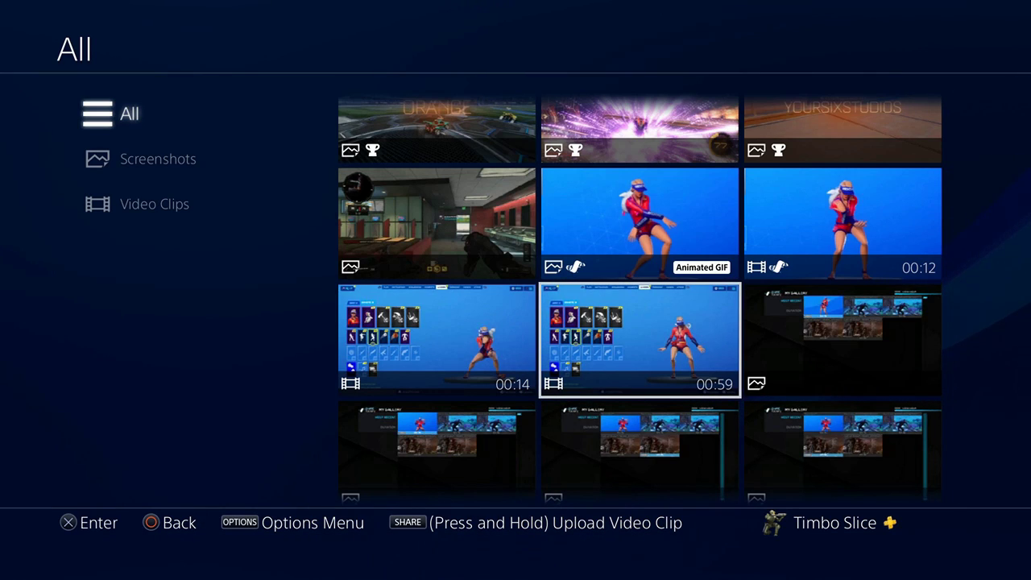
key("Return")
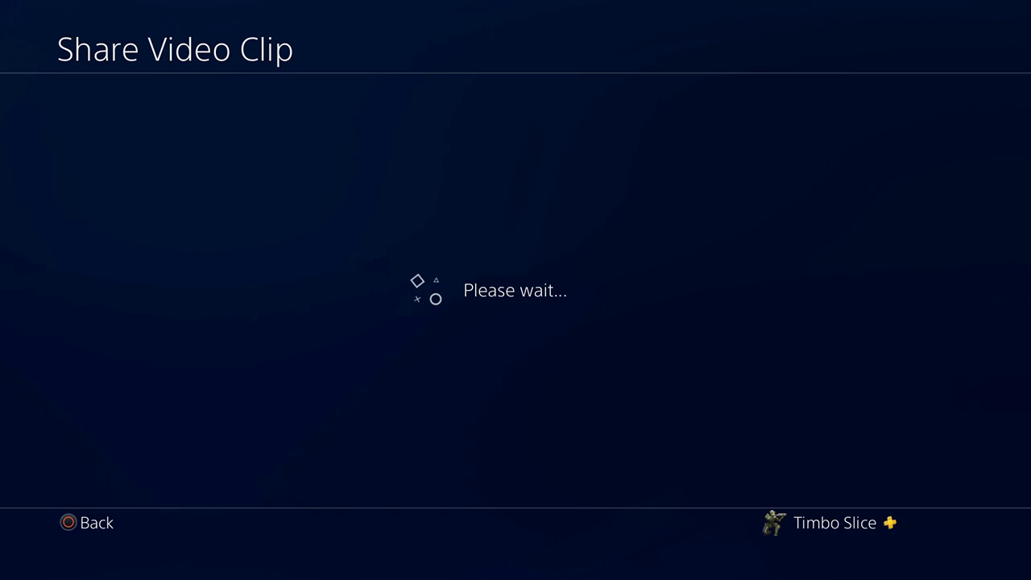
Choose YouTube as the destination and set the video's privacy to Private.
key("Up")
key("Up")
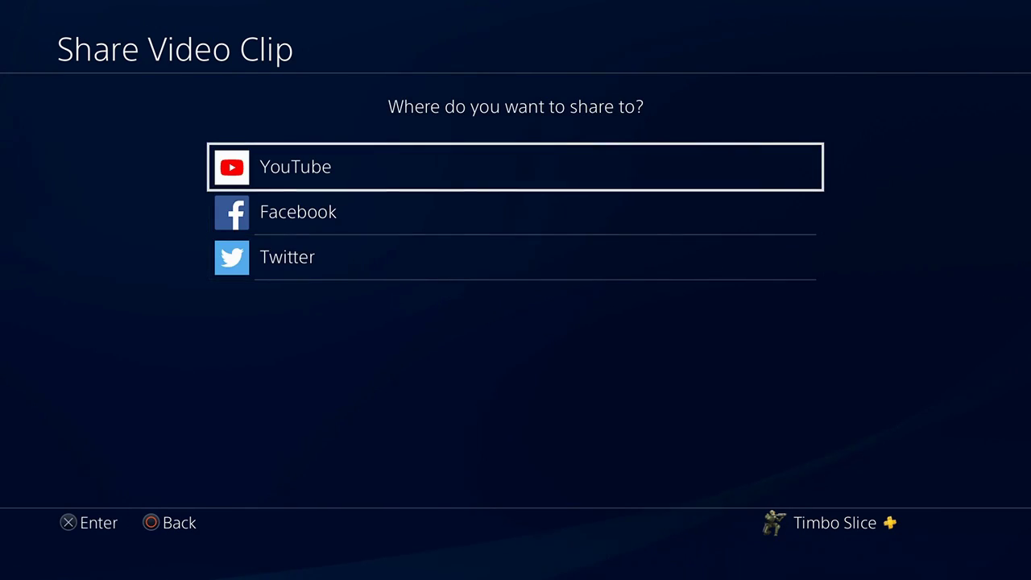
key("Return")
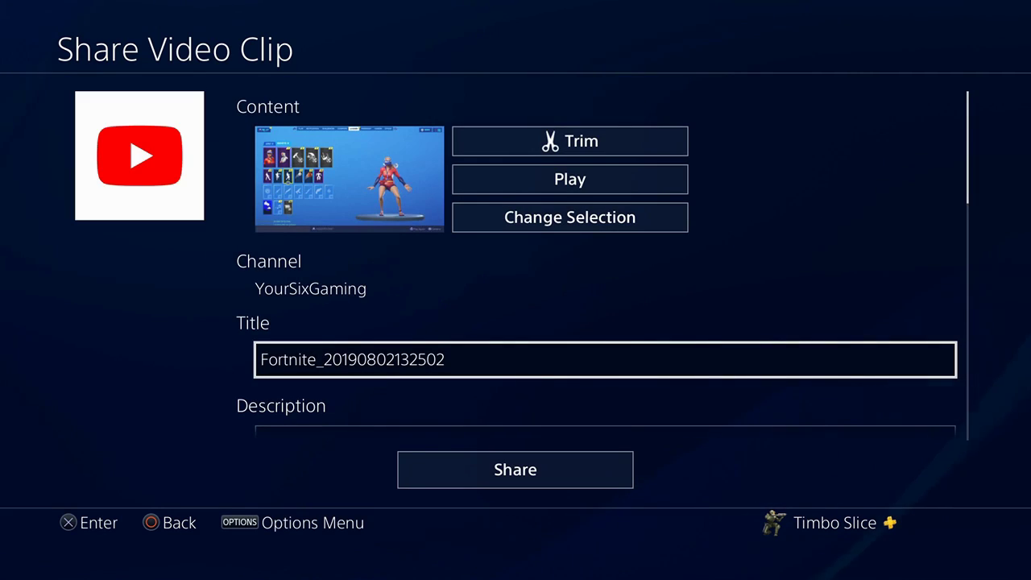
key("Down")
key("Down")
key("Return")
key("Down")
key("Down")
key("Return")
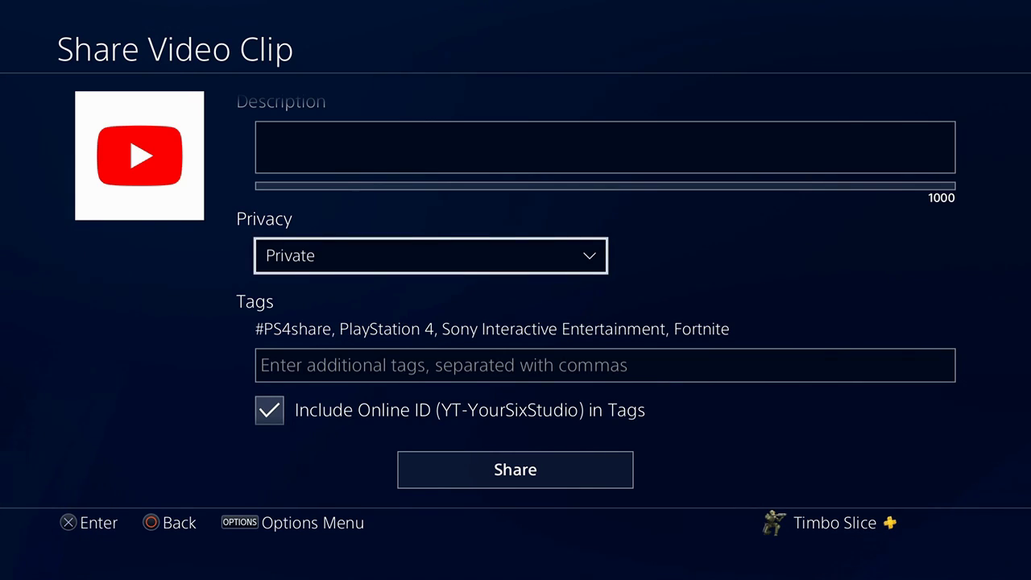
Review the YouTube share form and confirm the upload.
key("Up")
key("Up")
key("Up")
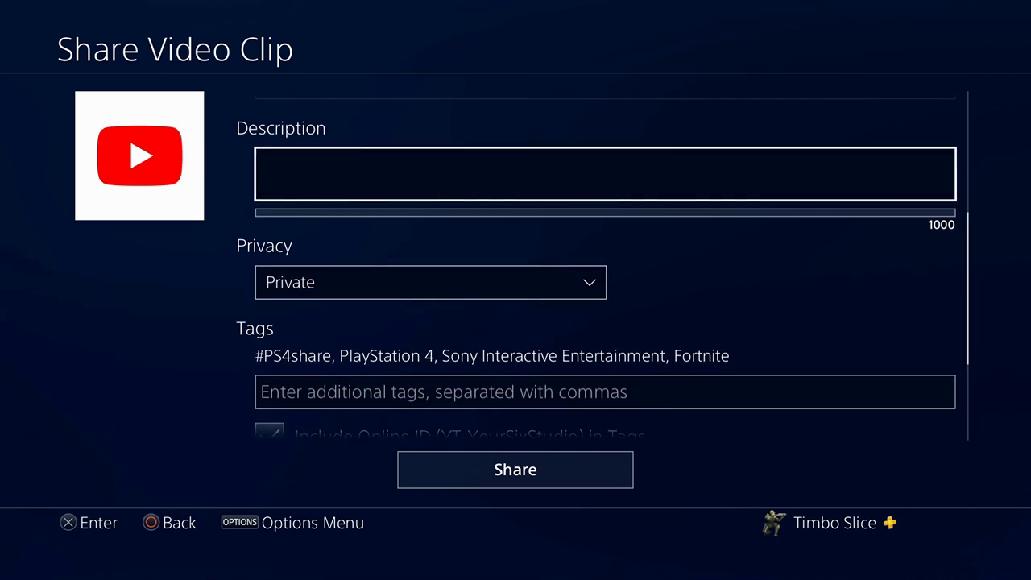
key("Up")
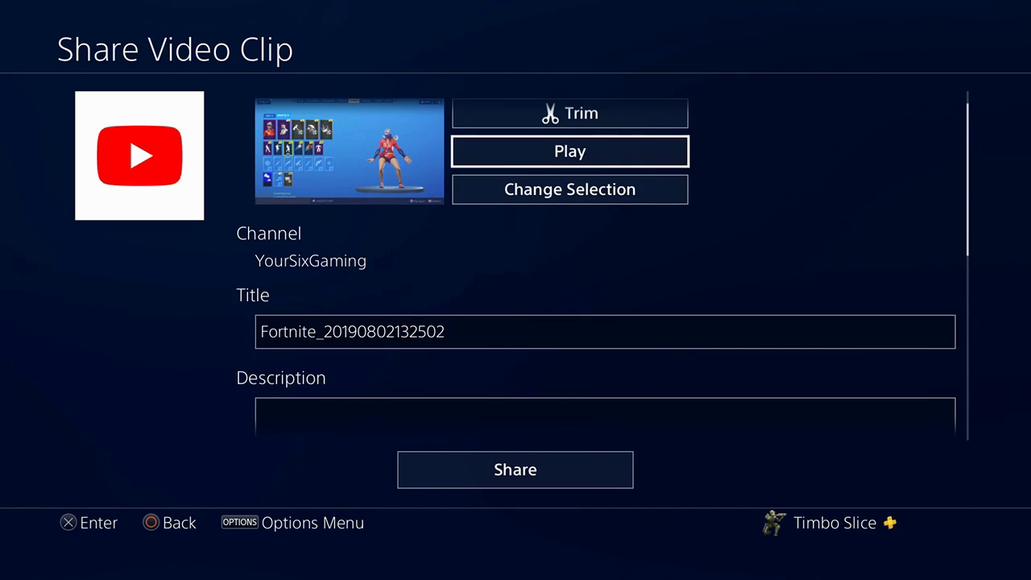
key("Down")
key("Down")
key("Down")
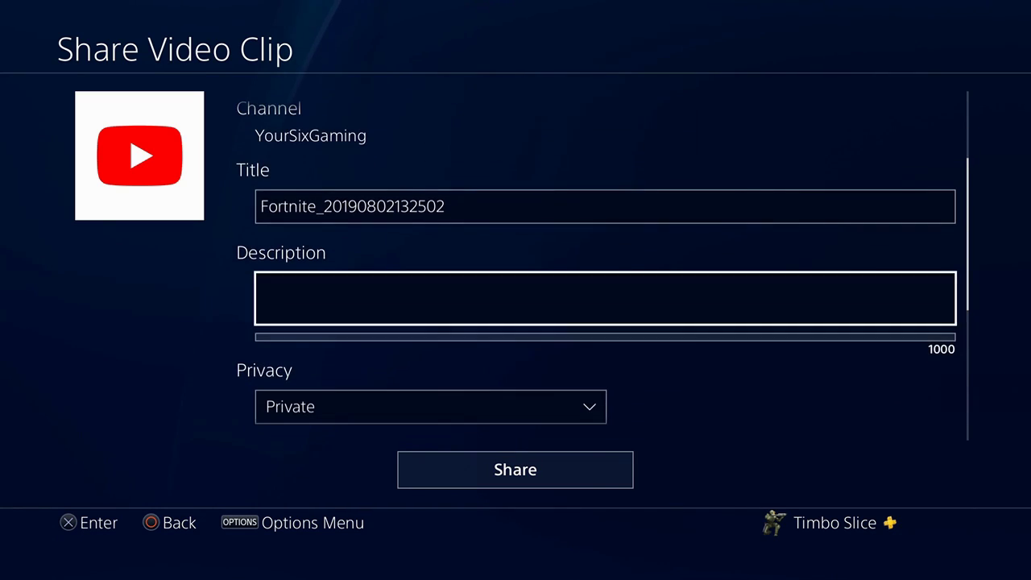
key("Down")
key("Down")
key("Down")
key("Down")
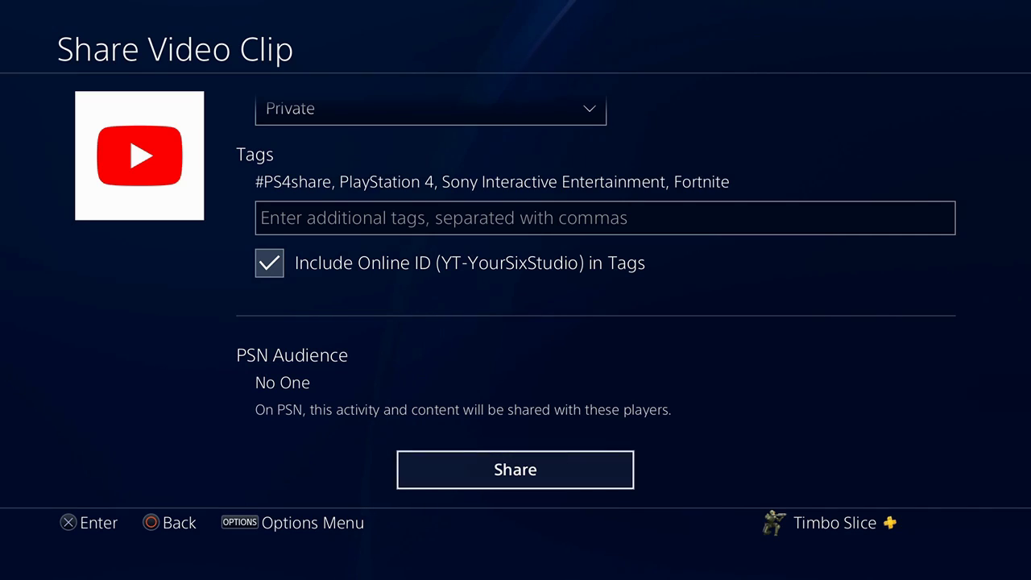
key("Return")
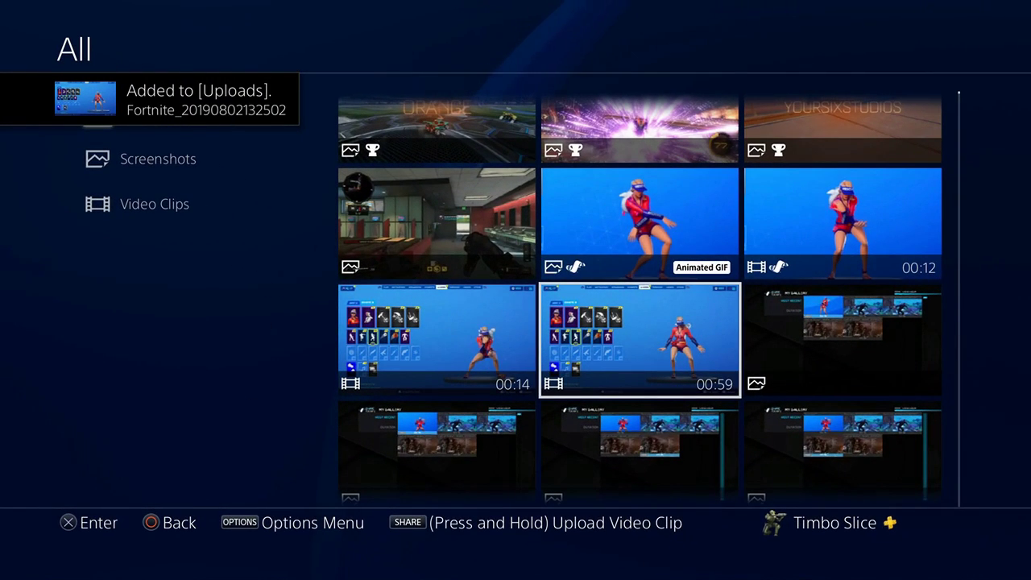
Check the Uploads list in notifications to confirm the Fortnite clip reached YouTube.
key("Escape")
key("Up")
key("Left")
key("Left")
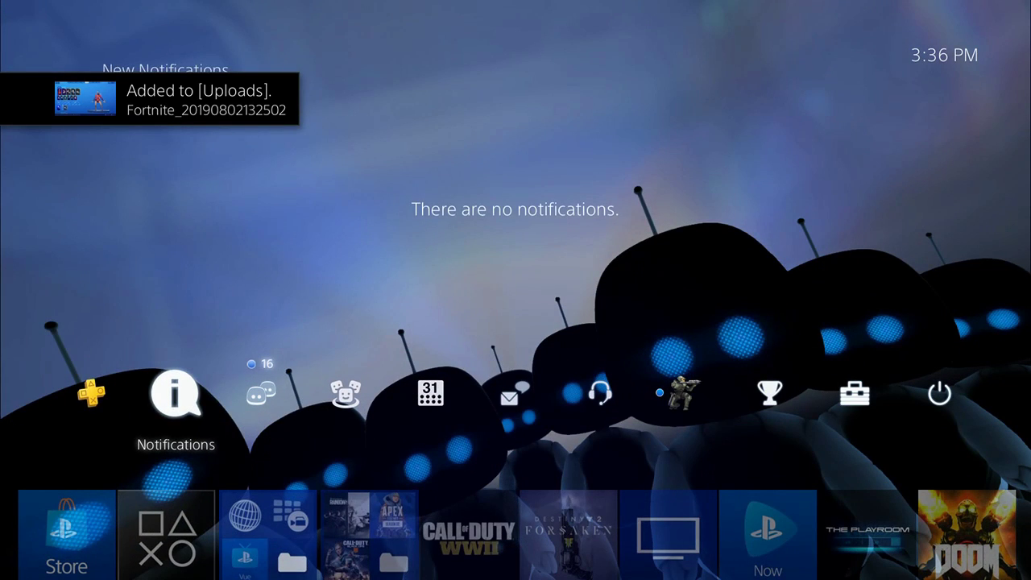
key("Return")
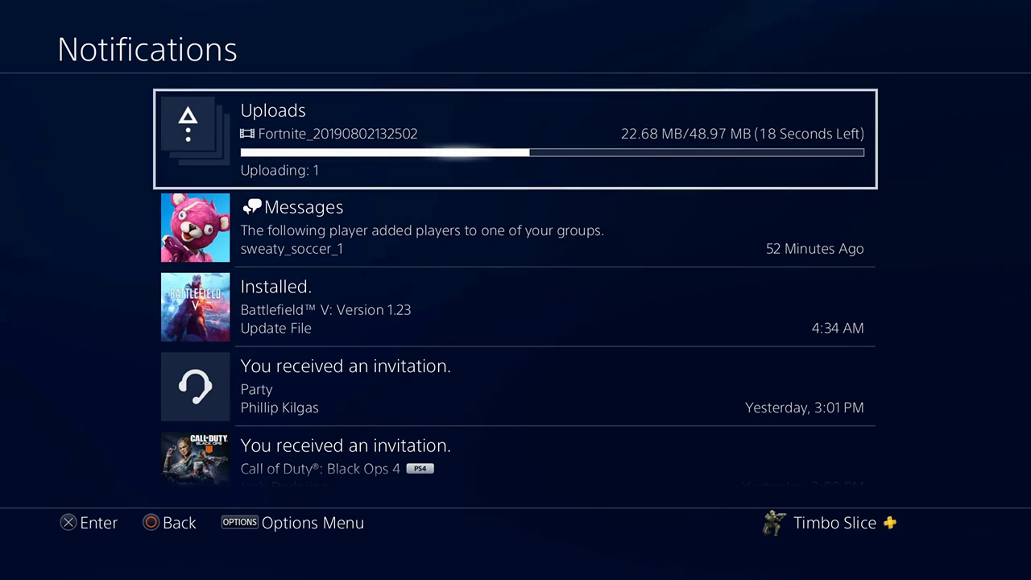
key("Return")
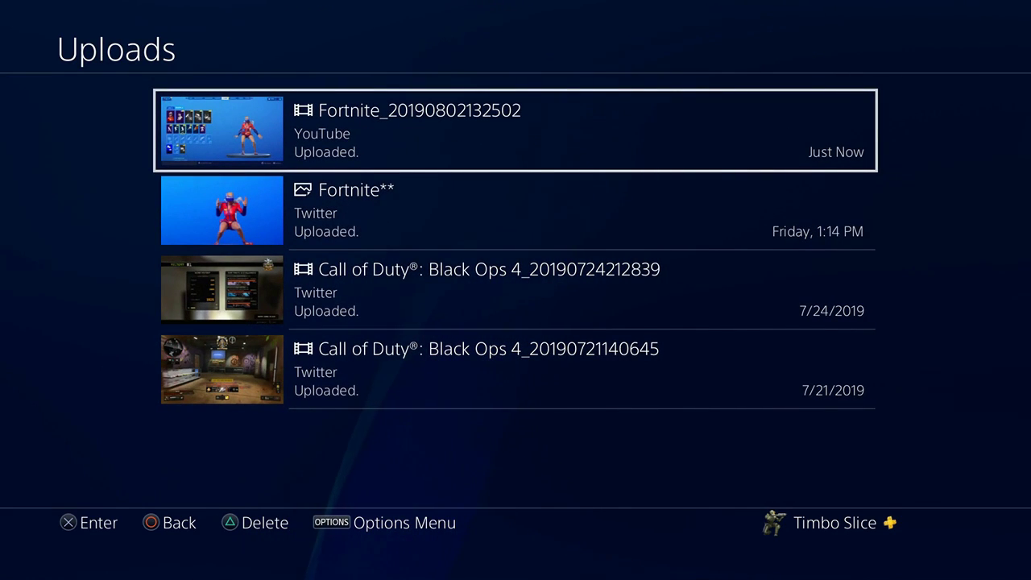
key("super+6")
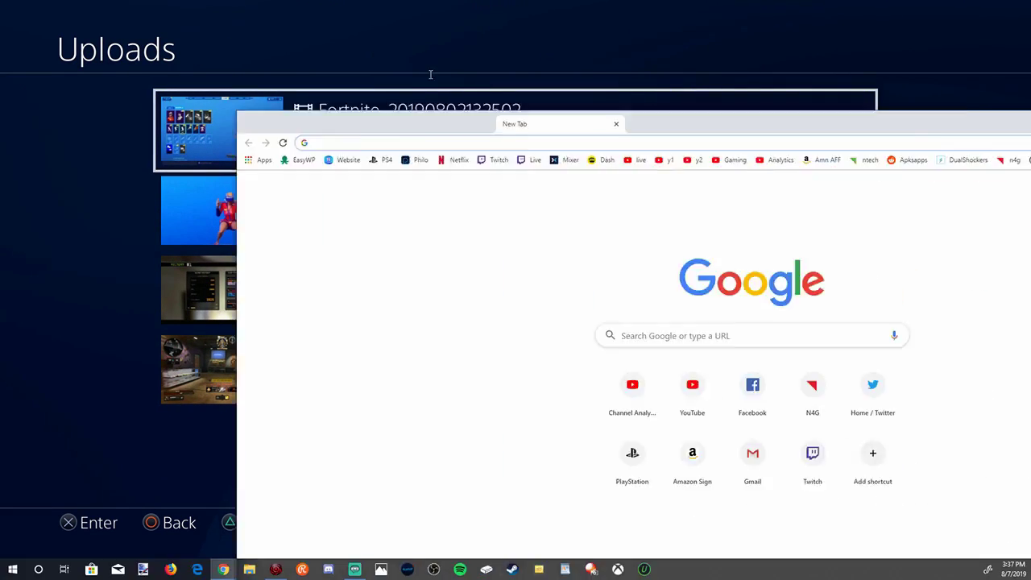
In Chrome, load youtube.com by typing 'you' in the address bar.
left_click(431, 74)
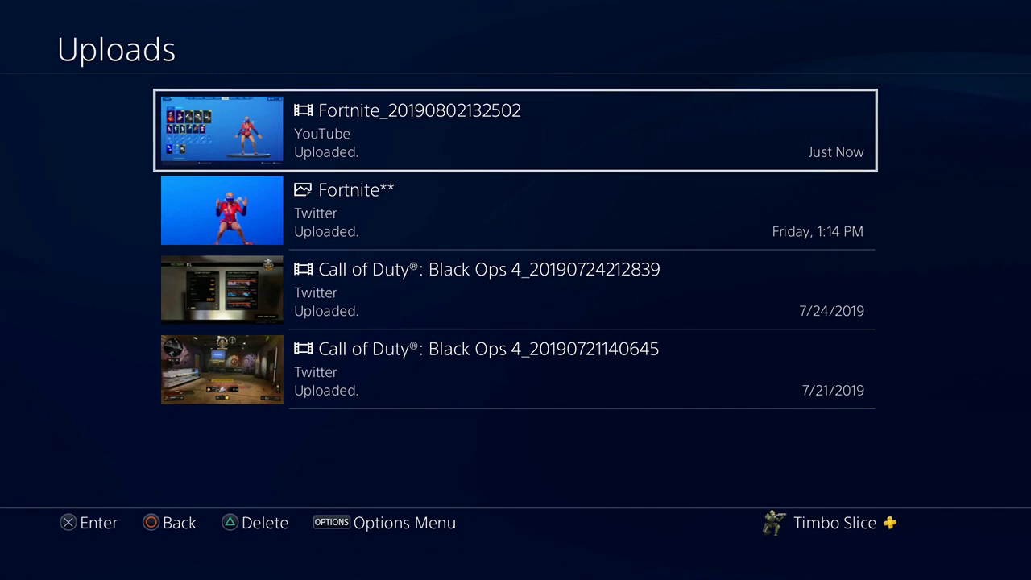
key("super+6")
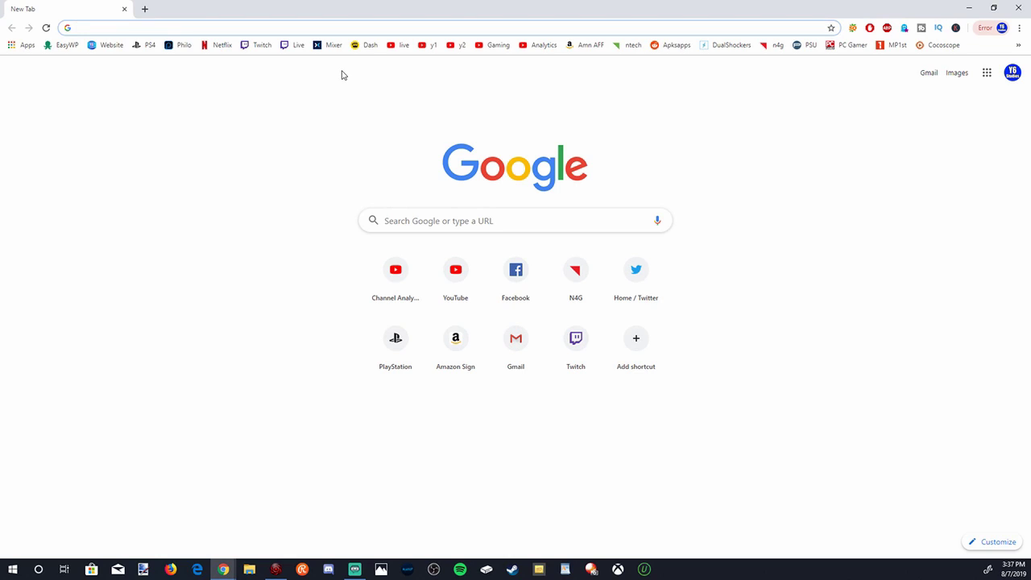
type("youtube.com")
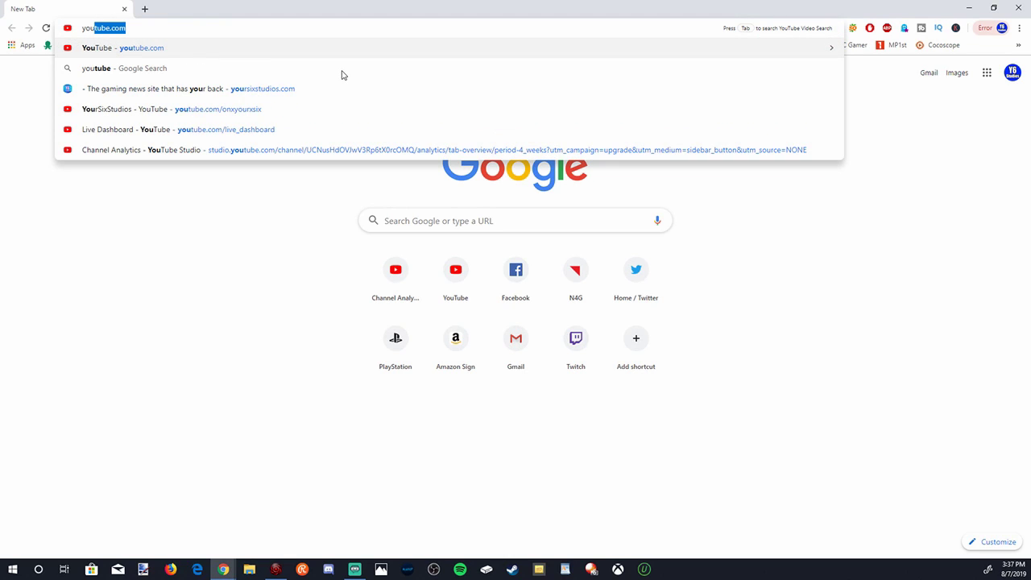
key("Return")
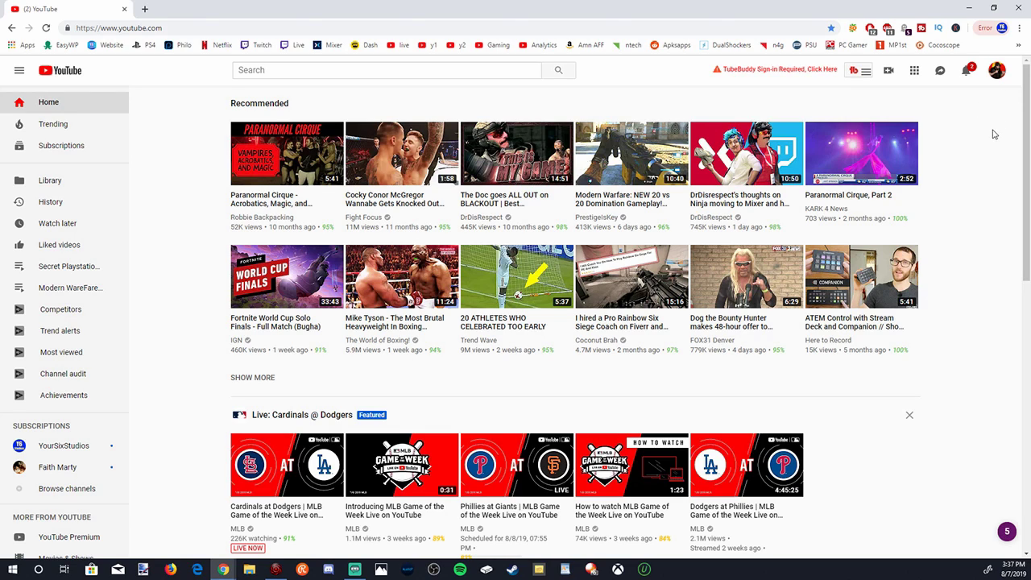
left_click(996, 71)
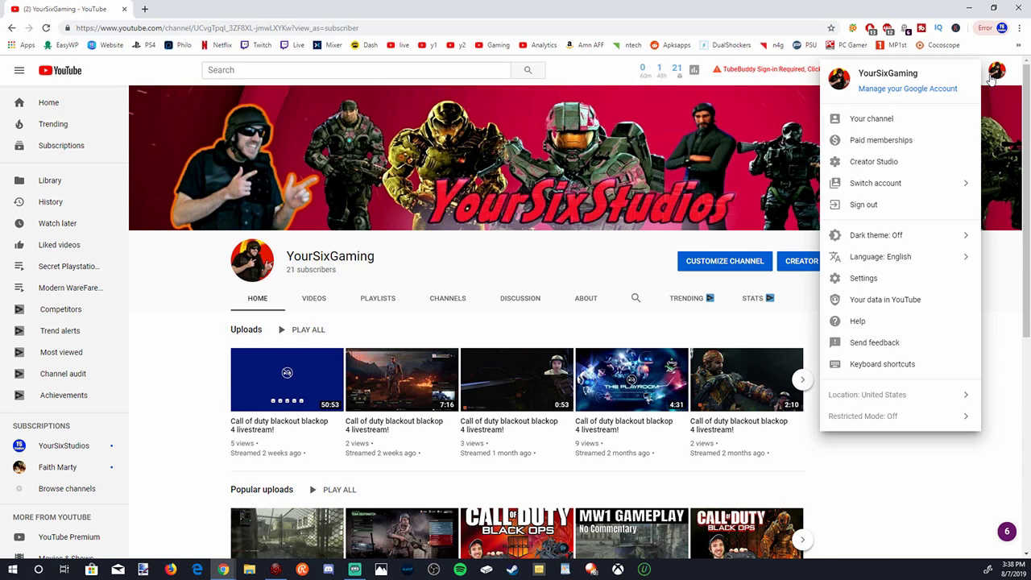
Open Creator Studio's Videos list, showing the private Fortnite clip from Aug 7, 2019.
left_click(904, 162)
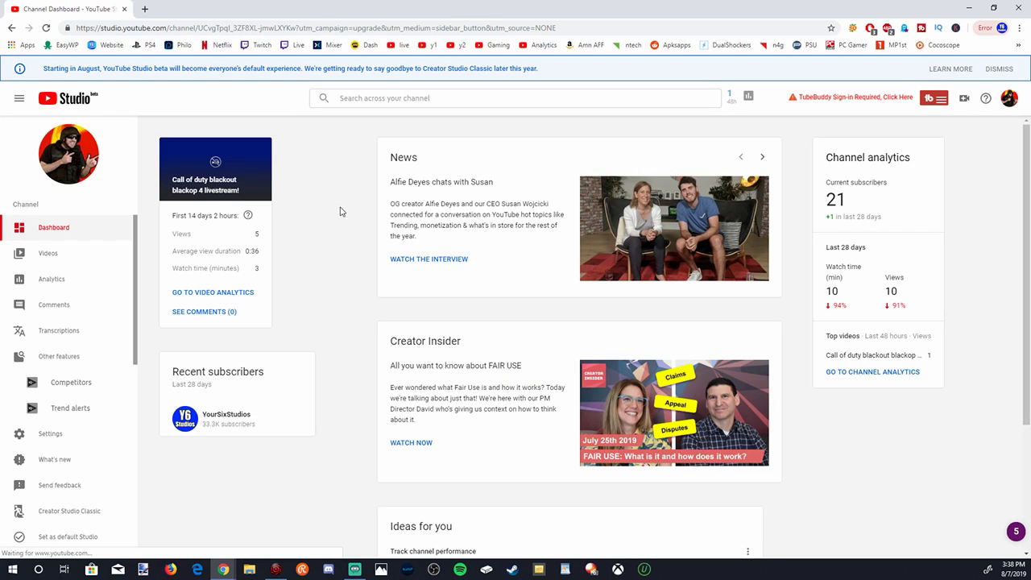
left_click(50, 254)
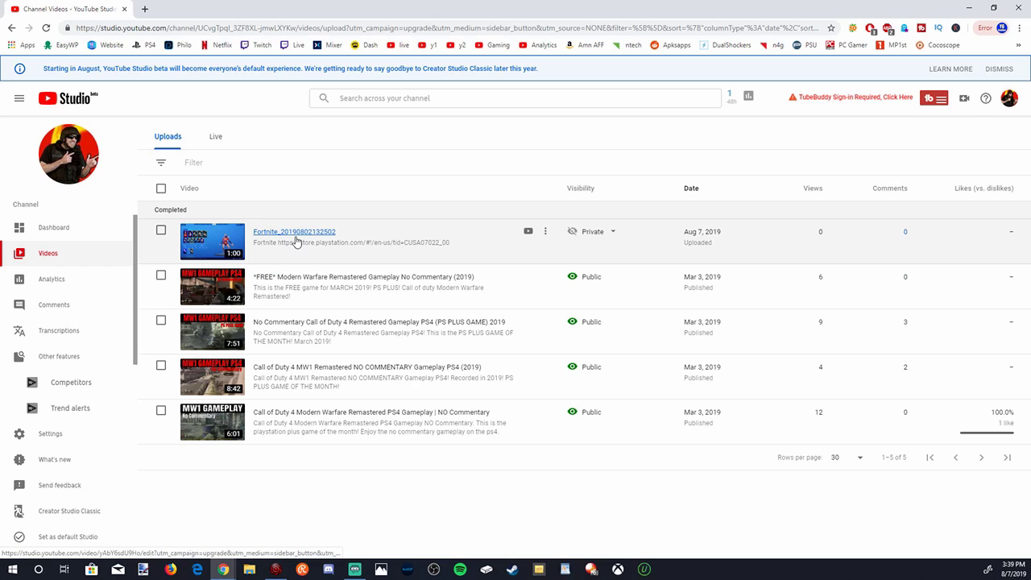
Download the Fortnite video from its Options menu and reveal the 6,699 KB MP4 in Downloads.
left_click(546, 232)
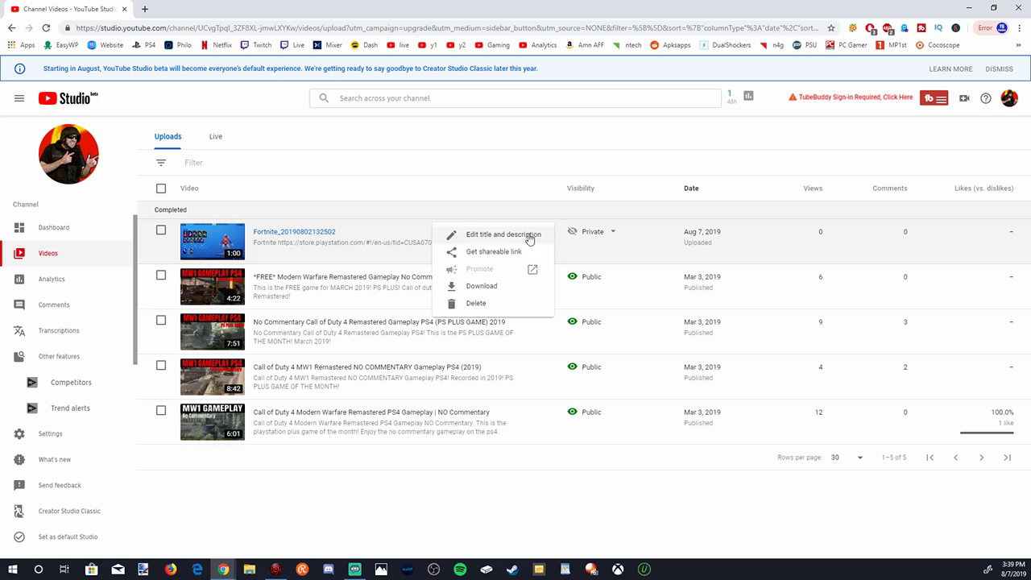
left_click(483, 286)
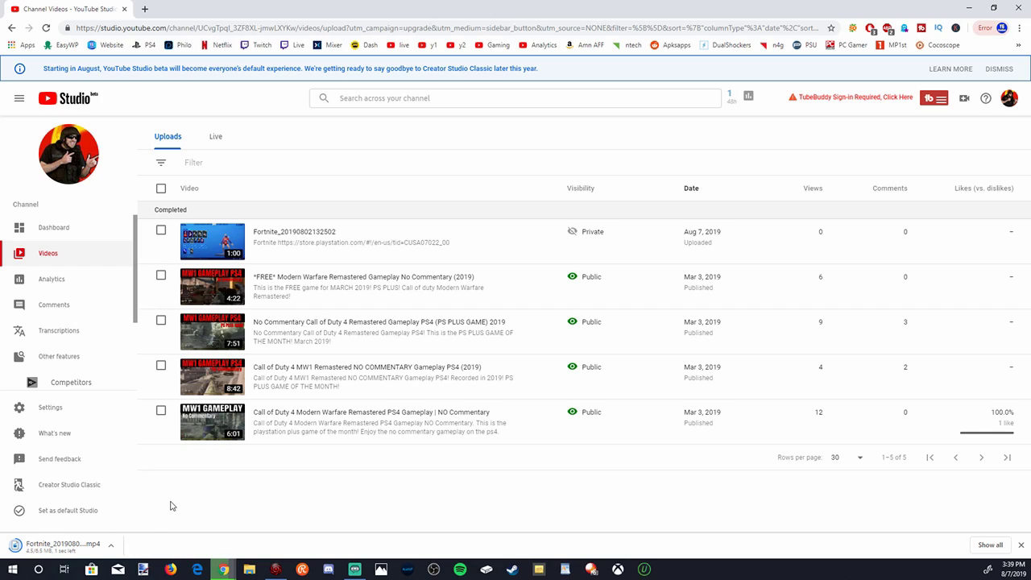
left_click(118, 548)
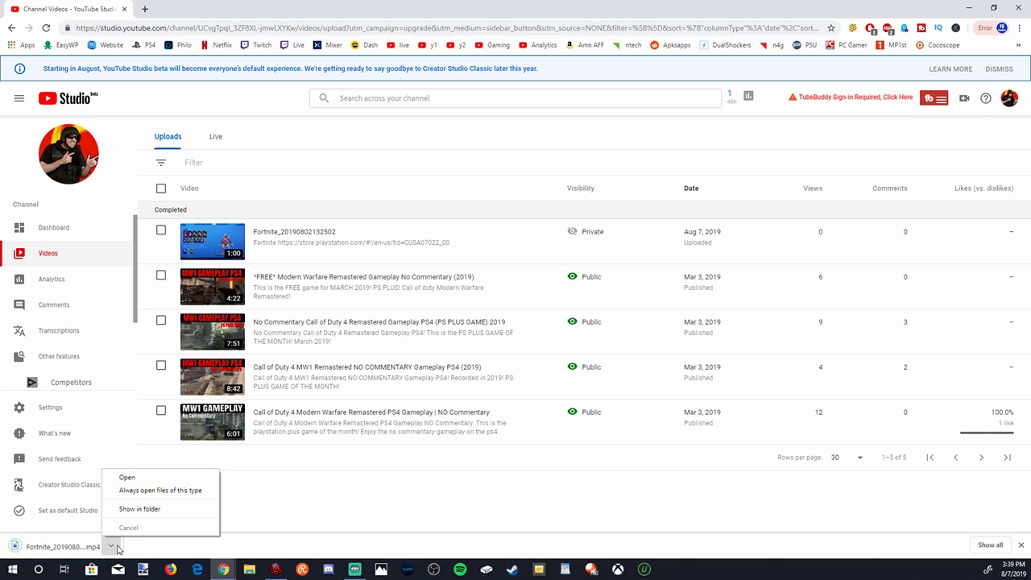
left_click(139, 509)
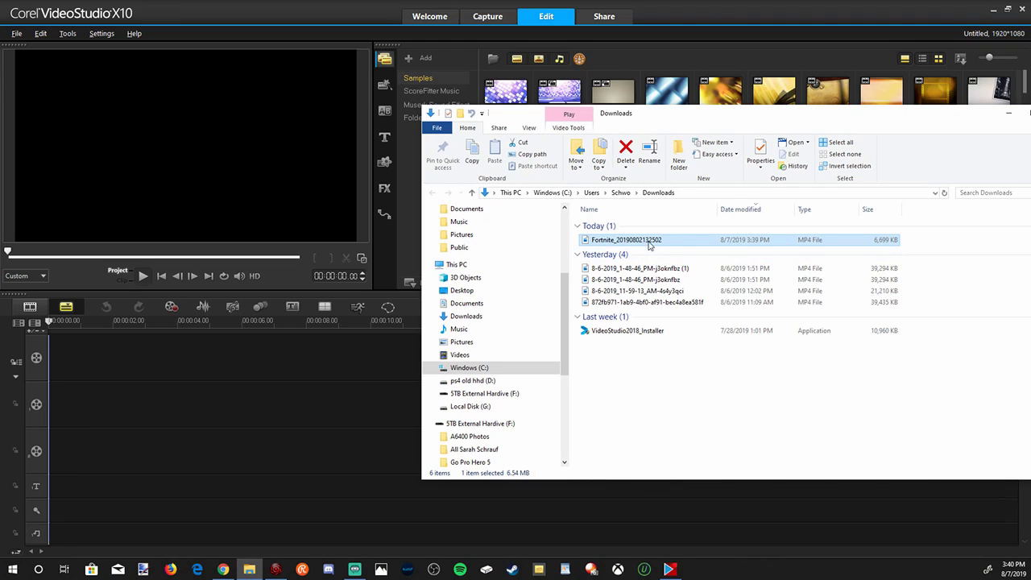
Place Fortnite_20190802132502.mp4 on the video track, scrub through it, and play the preview.
left_click_drag(651, 243, 248, 356)
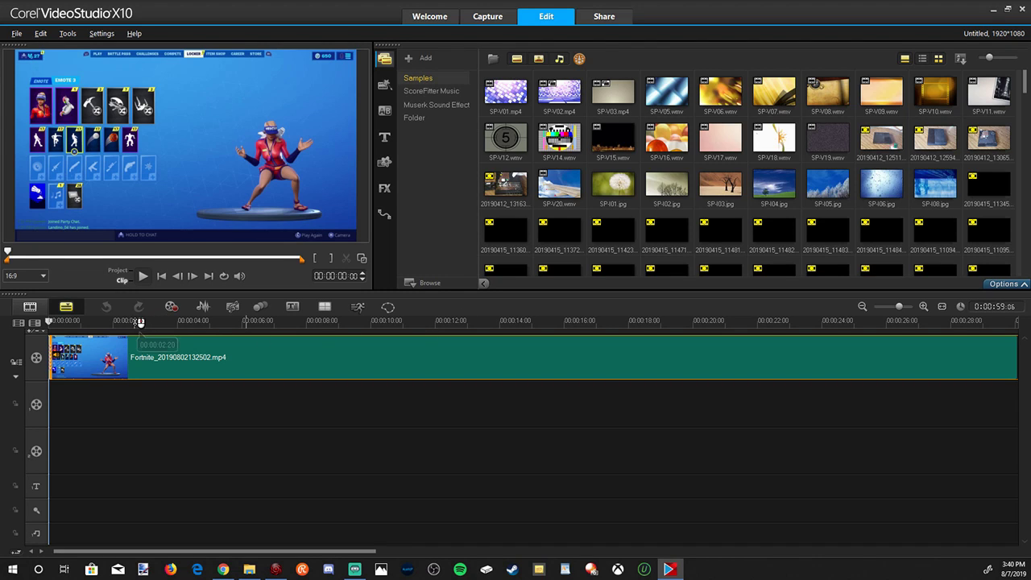
left_click_drag(140, 322, 540, 340)
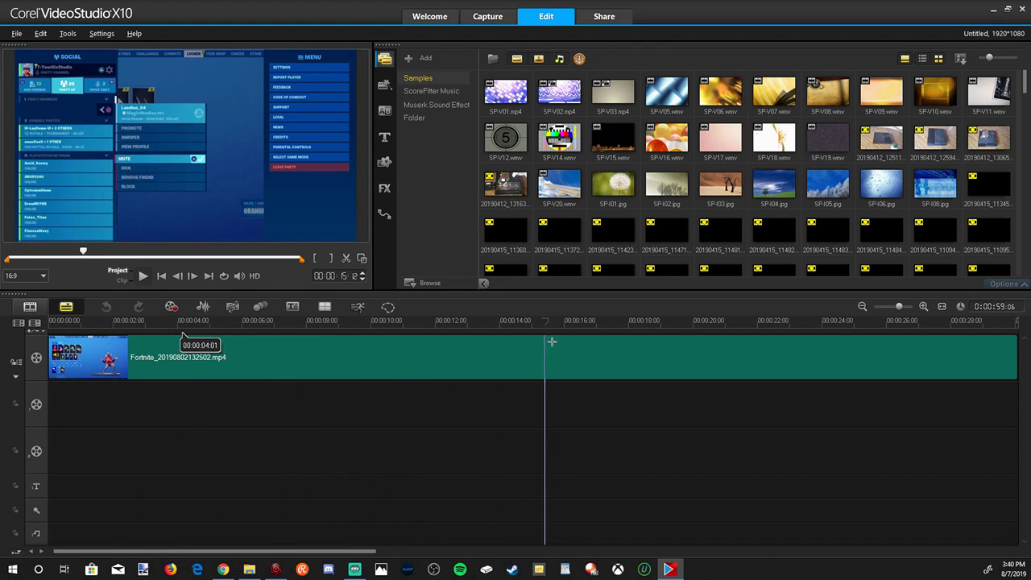
left_click(115, 322)
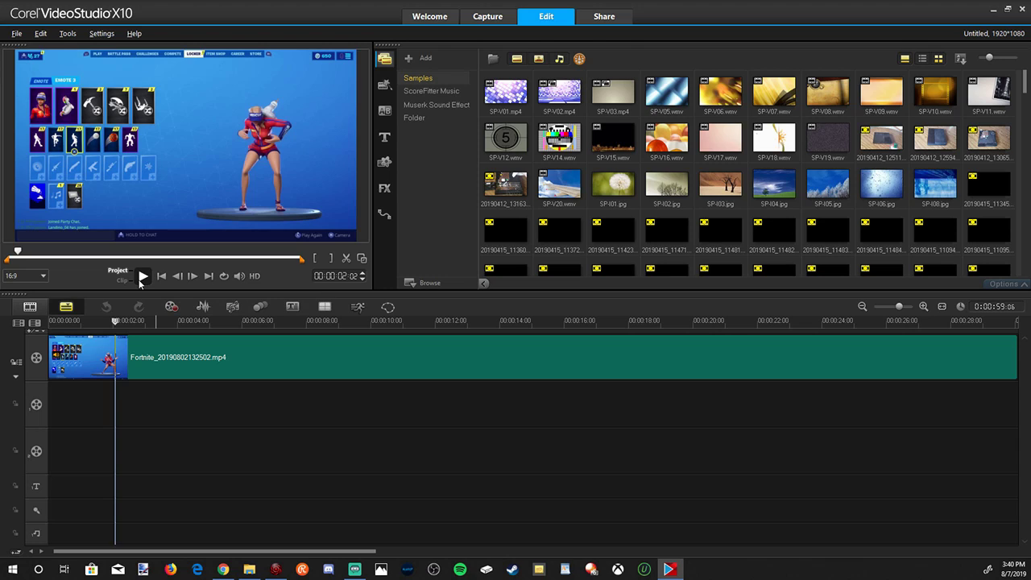
left_click(143, 277)
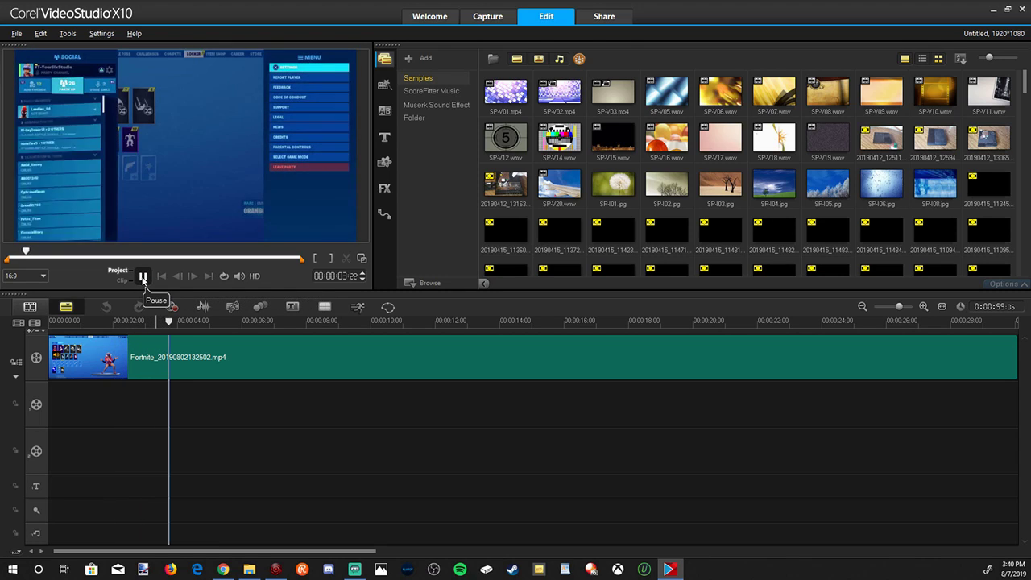